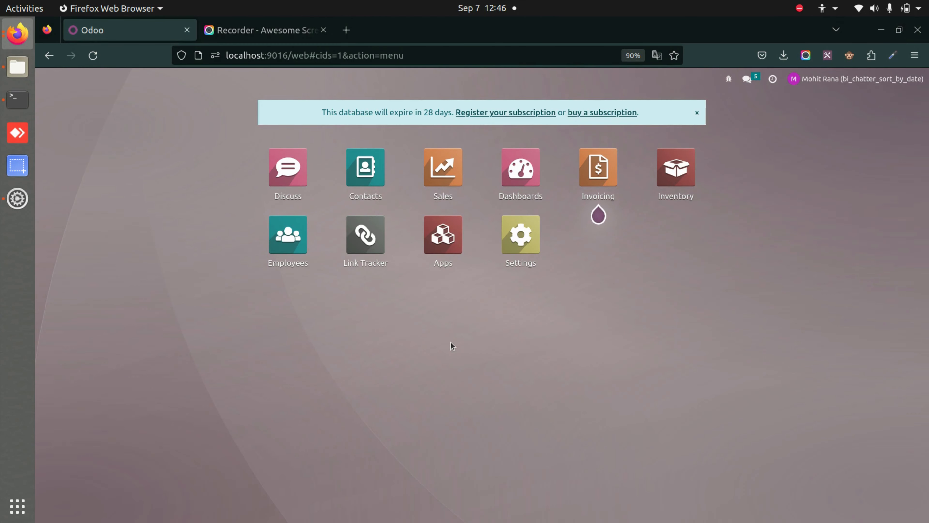
Open the newest sales order in Sales and examine its chatter history from the latest entries to the earliest.
{"action": "left_click", "coordinate": [459, 172]}
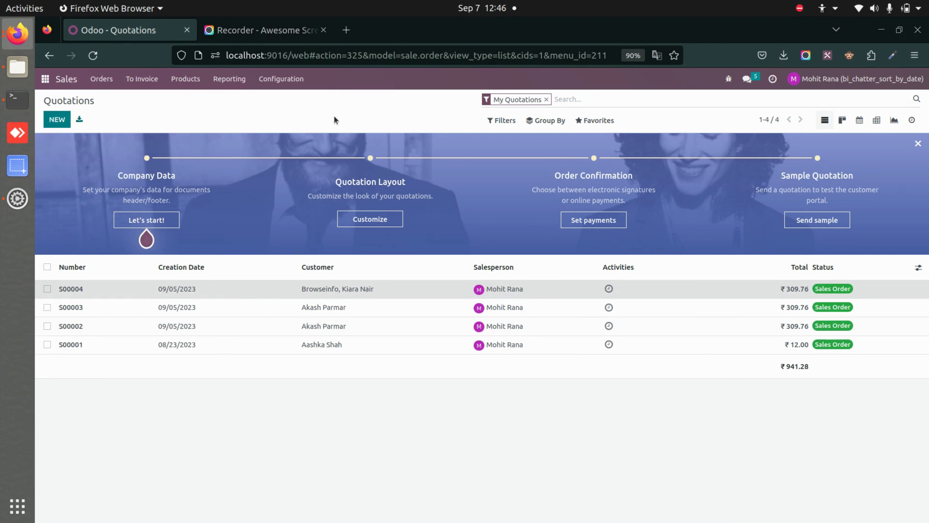
{"action": "left_click", "coordinate": [344, 289]}
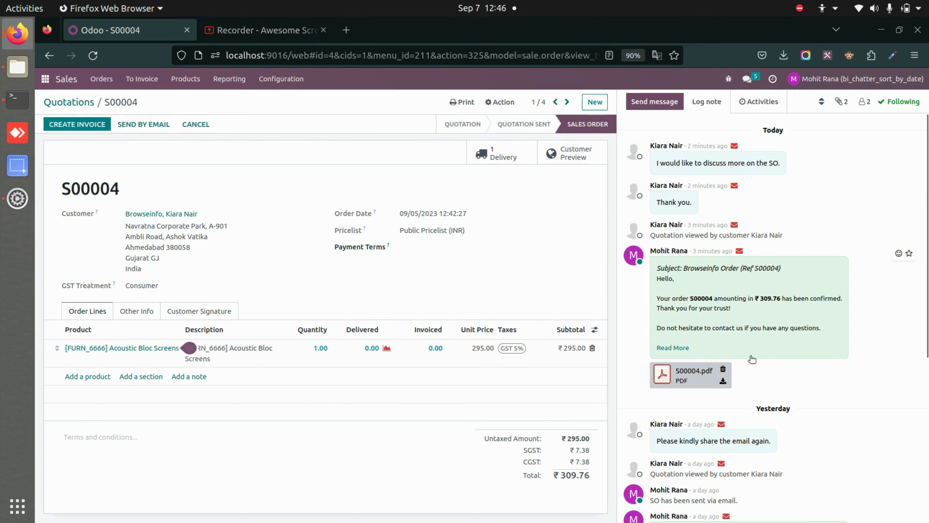
{"action": "scroll", "coordinate": [752, 361], "scroll_direction": "down", "scroll_amount": 6}
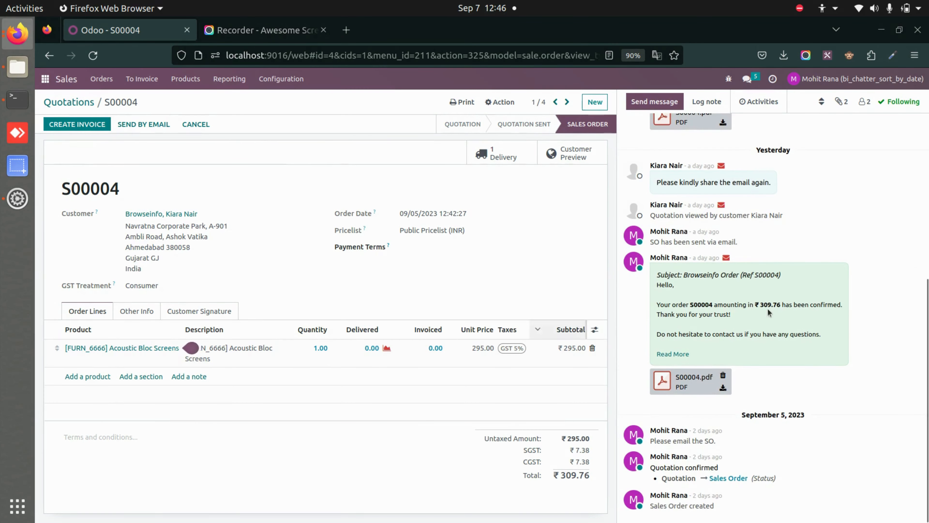
{"action": "scroll", "coordinate": [769, 312], "scroll_direction": "up", "scroll_amount": 6}
{"action": "scroll", "coordinate": [769, 312], "scroll_direction": "down", "scroll_amount": 6}
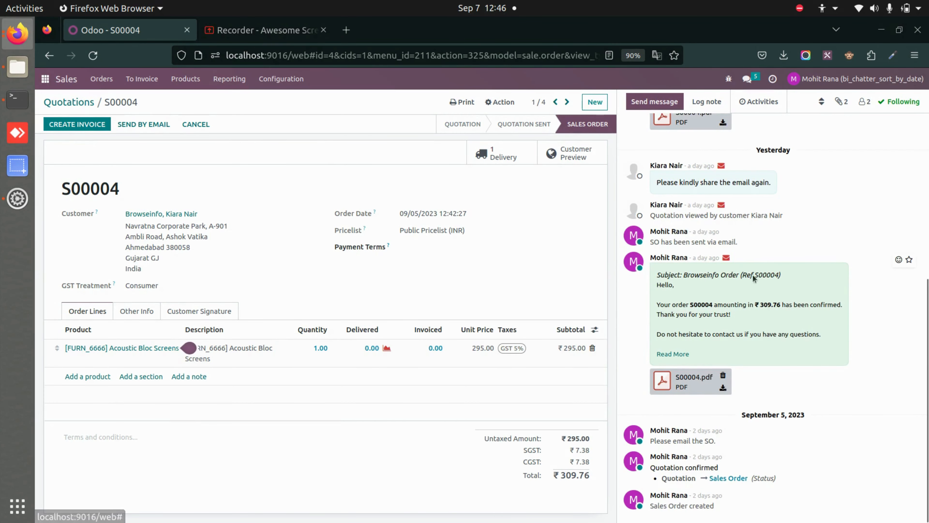
{"action": "scroll", "coordinate": [749, 390], "scroll_direction": "up", "scroll_amount": 6}
{"action": "scroll", "coordinate": [750, 390], "scroll_direction": "down", "scroll_amount": 6}
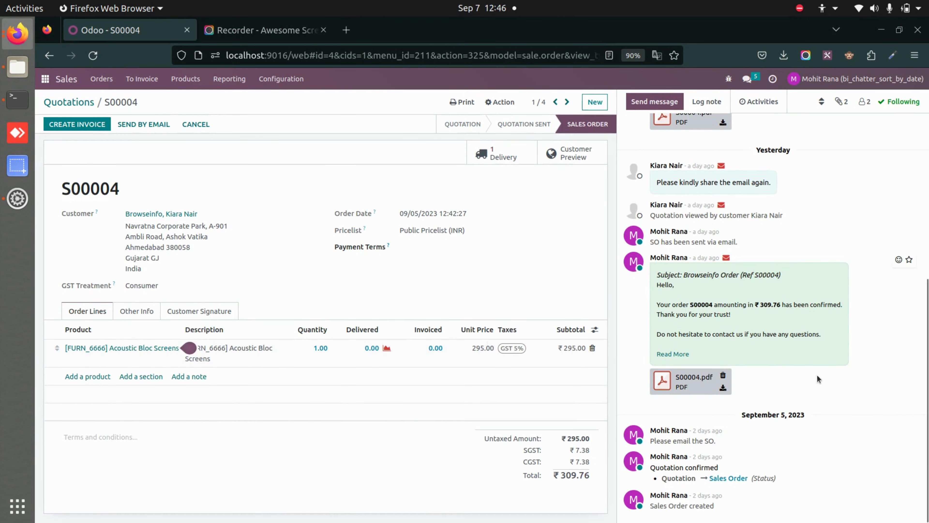
{"action": "scroll", "coordinate": [793, 417], "scroll_direction": "up", "scroll_amount": 4}
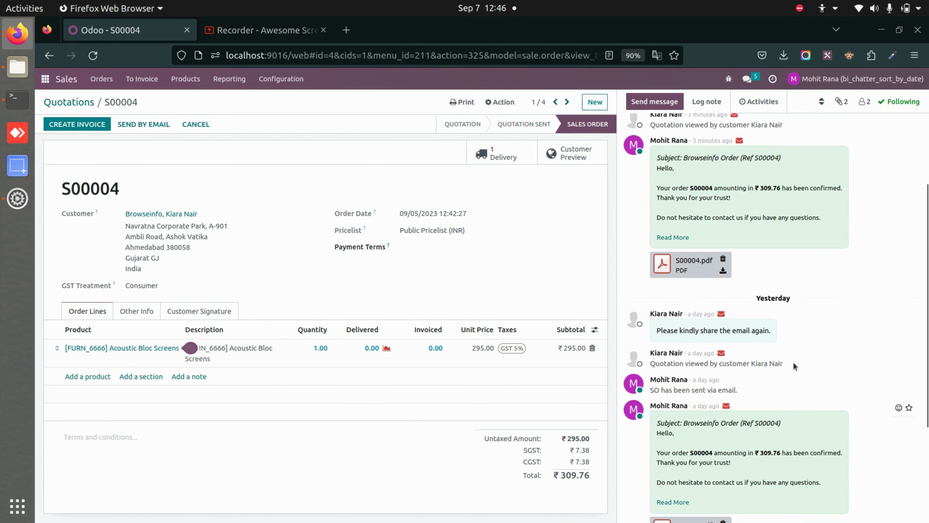
{"action": "scroll", "coordinate": [757, 301], "scroll_direction": "up", "scroll_amount": 3}
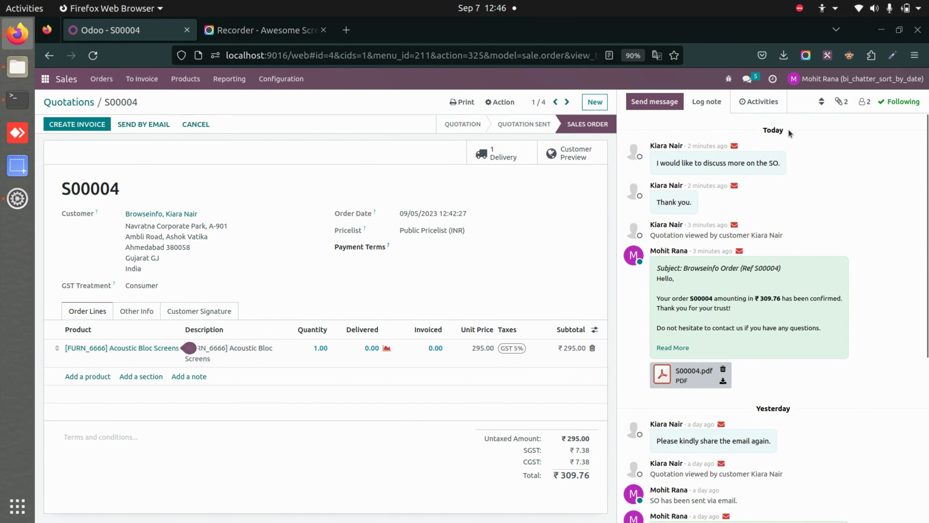
{"action": "scroll", "coordinate": [781, 293], "scroll_direction": "down", "scroll_amount": 6}
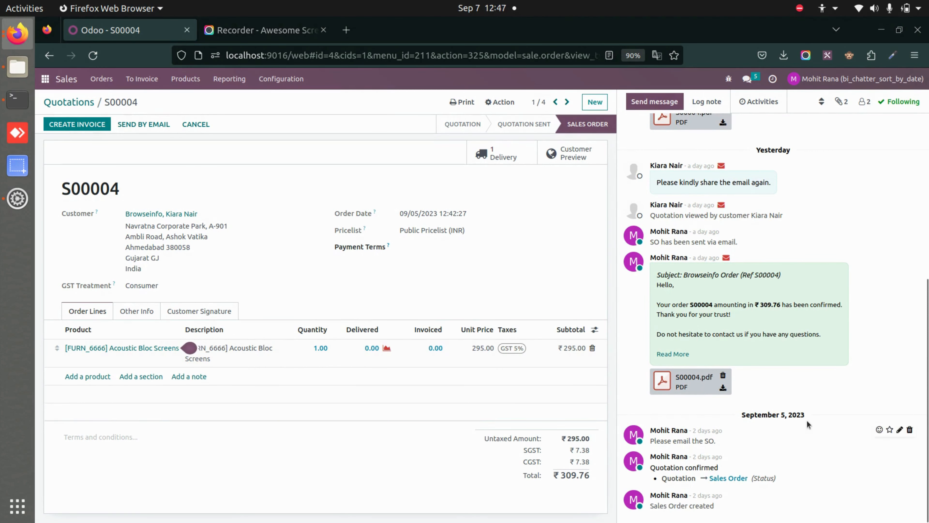
{"action": "scroll", "coordinate": [810, 420], "scroll_direction": "up", "scroll_amount": 6}
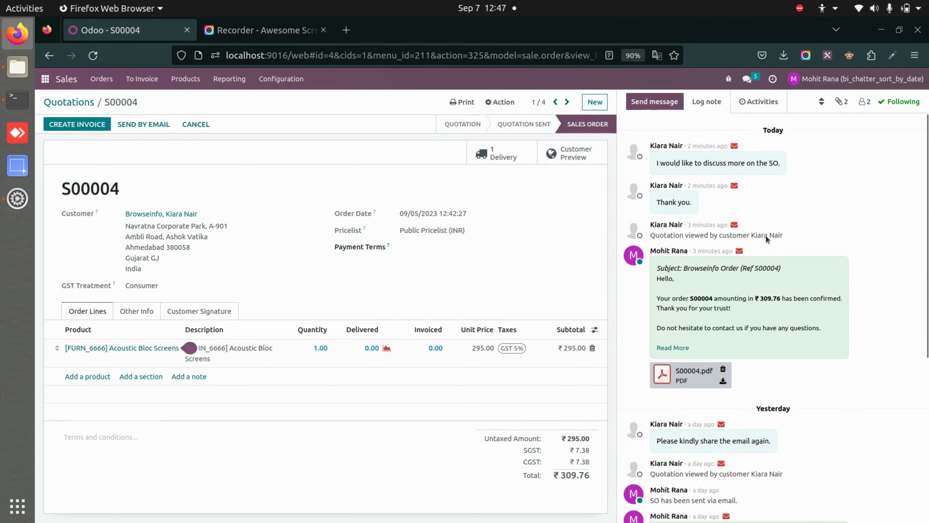
{"action": "scroll", "coordinate": [775, 412], "scroll_direction": "down", "scroll_amount": 6}
{"action": "scroll", "coordinate": [774, 412], "scroll_direction": "up", "scroll_amount": 6}
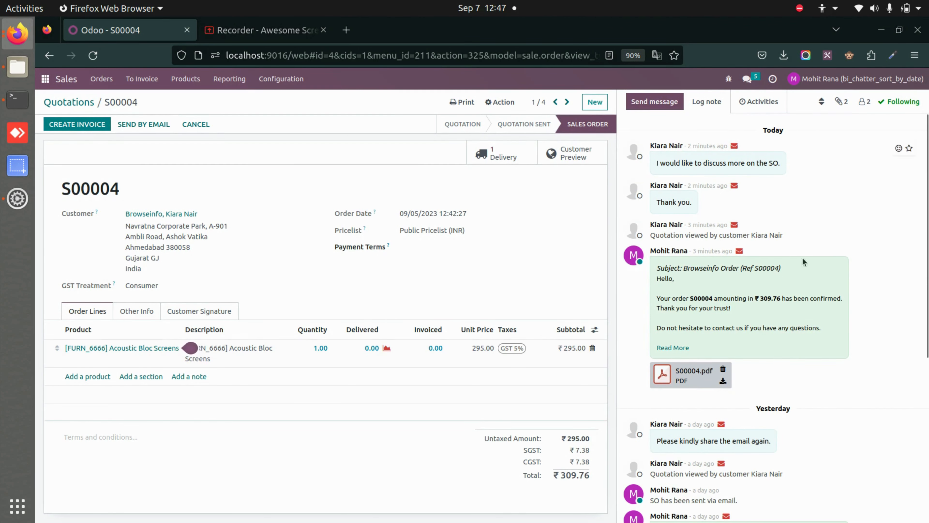
{"action": "scroll", "coordinate": [797, 366], "scroll_direction": "down", "scroll_amount": 6}
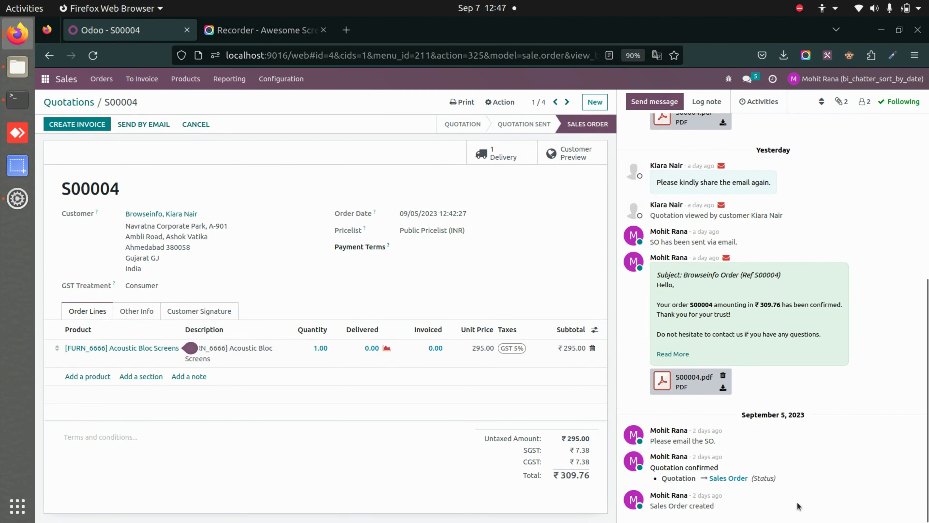
{"action": "scroll", "coordinate": [800, 507], "scroll_direction": "up", "scroll_amount": 6}
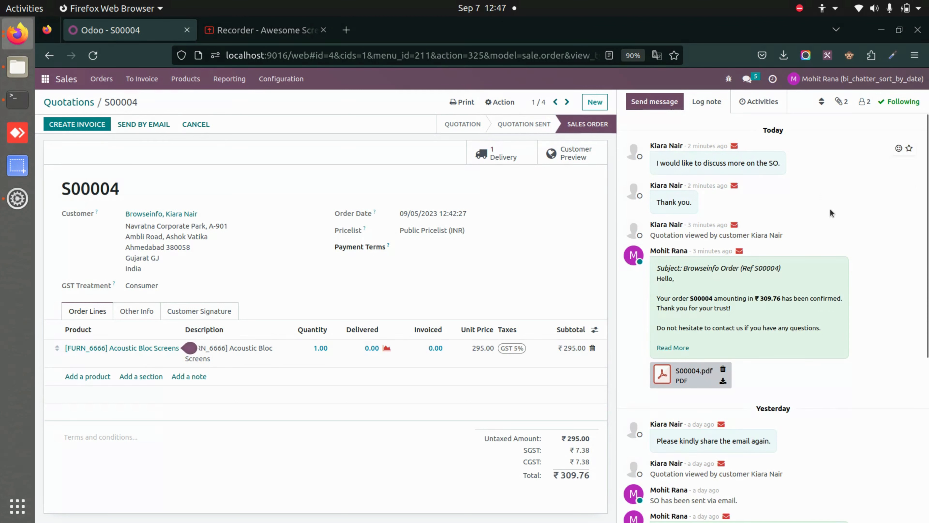
{"action": "scroll", "coordinate": [824, 292], "scroll_direction": "down", "scroll_amount": 6}
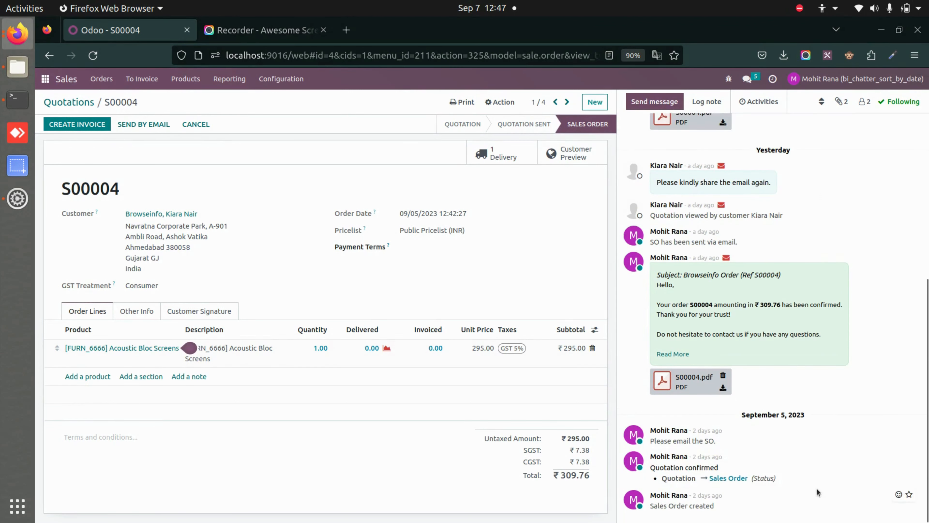
{"action": "scroll", "coordinate": [819, 348], "scroll_direction": "up", "scroll_amount": 6}
{"action": "scroll", "coordinate": [817, 370], "scroll_direction": "down", "scroll_amount": 7}
{"action": "scroll", "coordinate": [817, 370], "scroll_direction": "up", "scroll_amount": 7}
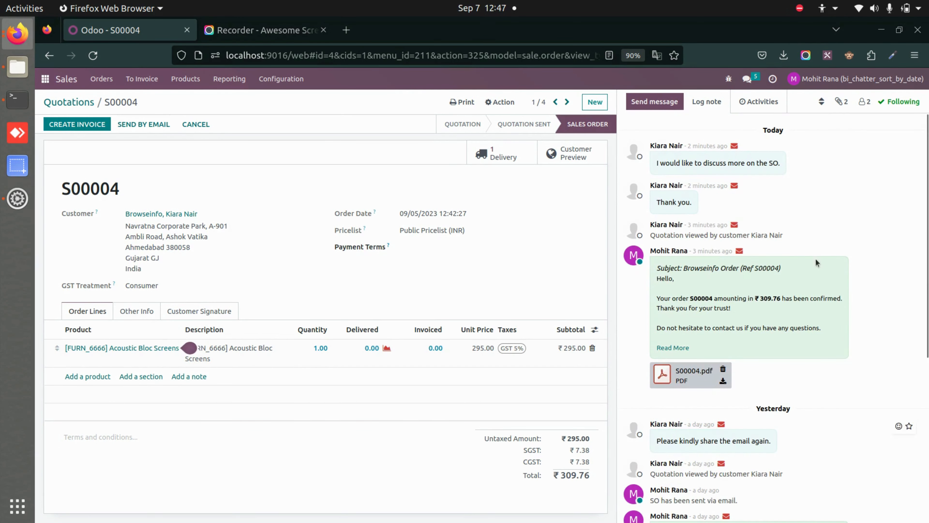
Sort the sales order's chatter messages oldest first and review the reordered thread.
{"action": "left_click", "coordinate": [822, 103]}
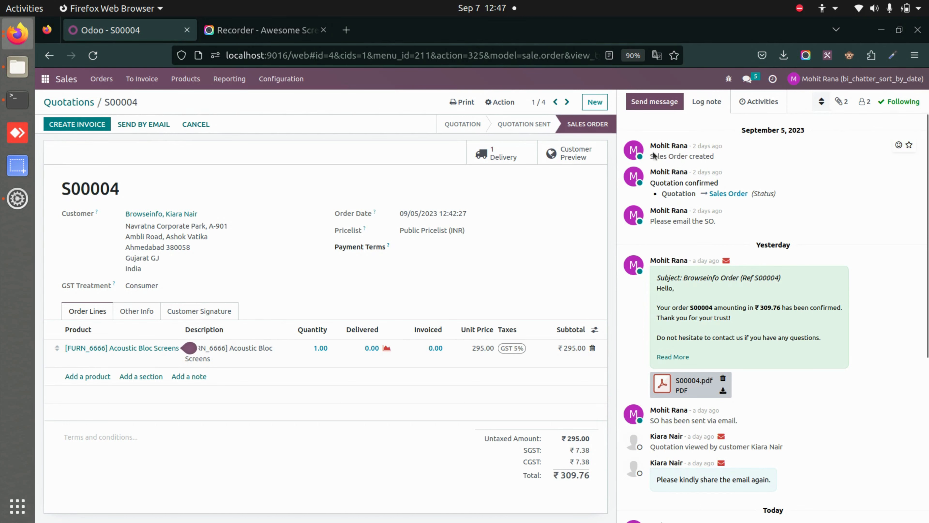
{"action": "scroll", "coordinate": [769, 256], "scroll_direction": "down", "scroll_amount": 5}
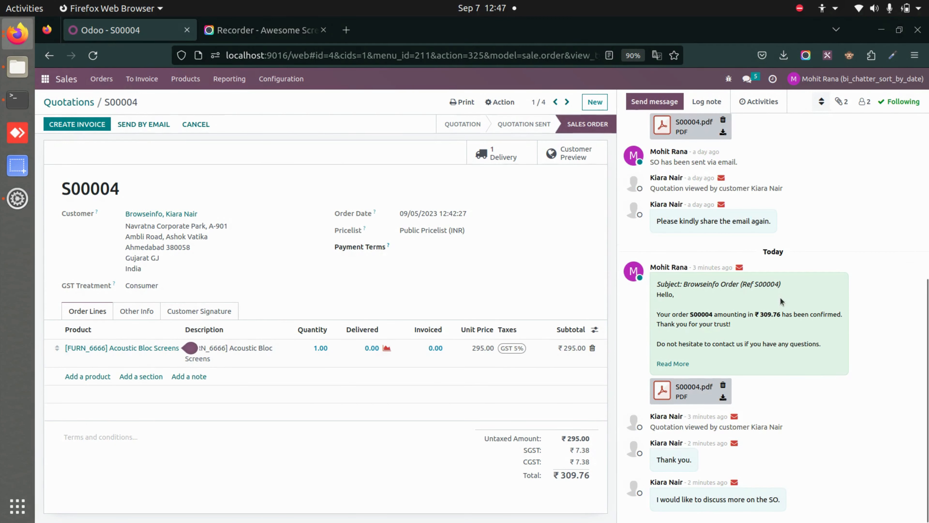
{"action": "scroll", "coordinate": [781, 300], "scroll_direction": "up", "scroll_amount": 5}
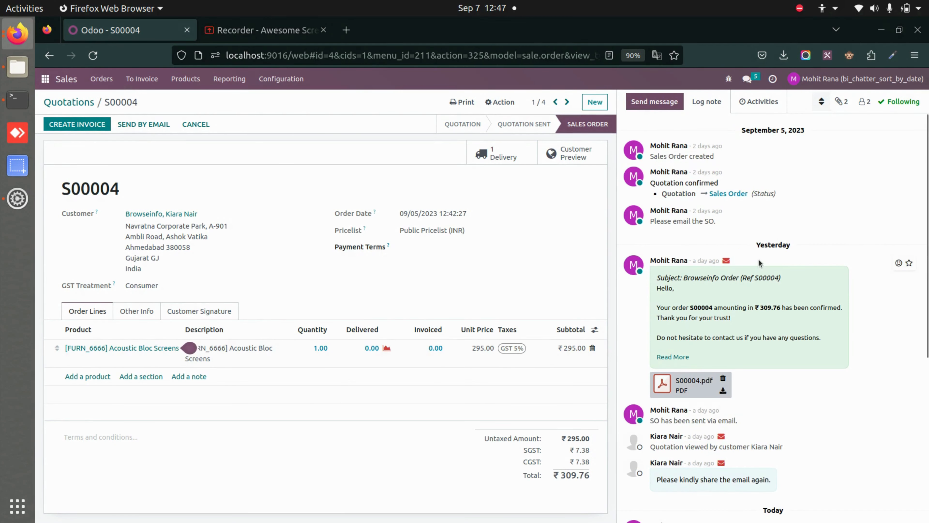
{"action": "scroll", "coordinate": [781, 301], "scroll_direction": "down", "scroll_amount": 5}
{"action": "scroll", "coordinate": [737, 365], "scroll_direction": "up", "scroll_amount": 5}
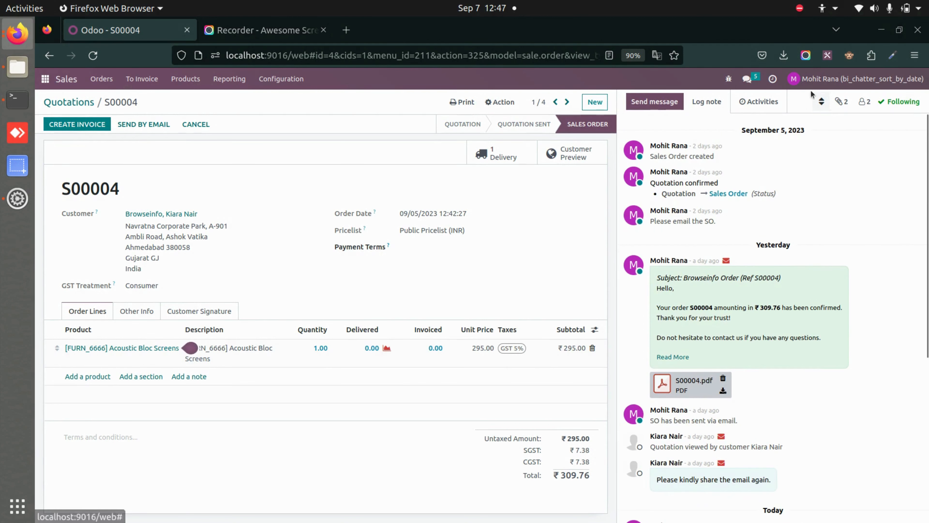
Toggle the sales order's chatter between newest-first and oldest-first several times, ending with the newest messages first.
{"action": "left_click", "coordinate": [822, 102]}
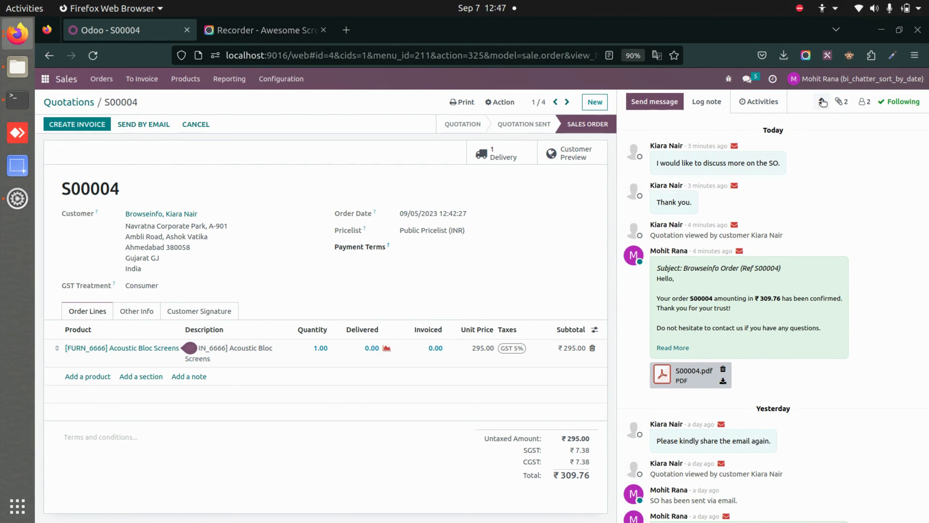
{"action": "left_click", "coordinate": [822, 103]}
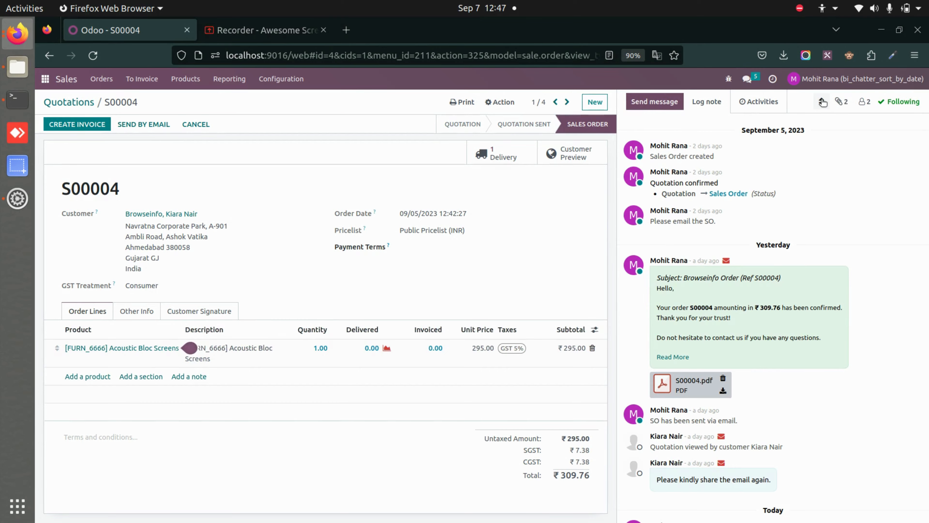
{"action": "left_click", "coordinate": [822, 103]}
{"action": "left_click", "coordinate": [822, 102]}
{"action": "left_click", "coordinate": [822, 102]}
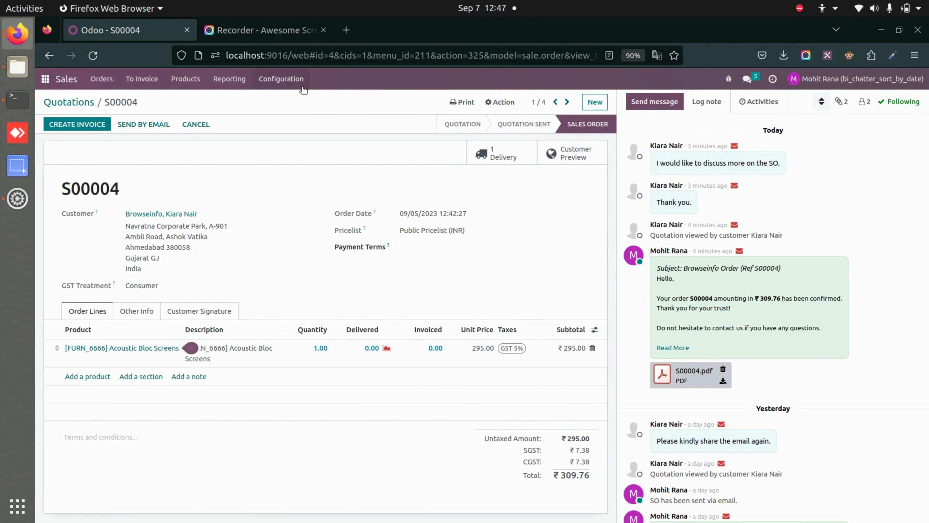
Open the unpaid draft customer invoice in the Invoicing app.
{"action": "left_click", "coordinate": [46, 82]}
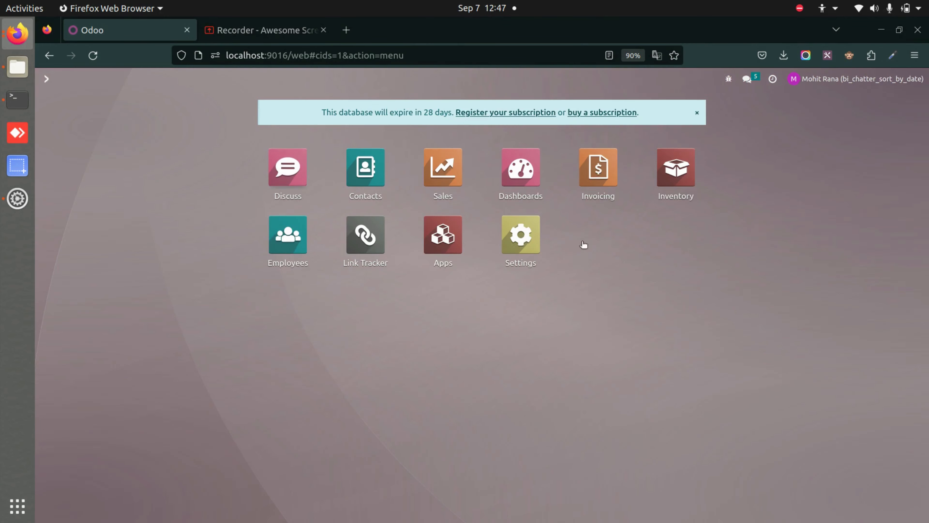
{"action": "left_click", "coordinate": [594, 180]}
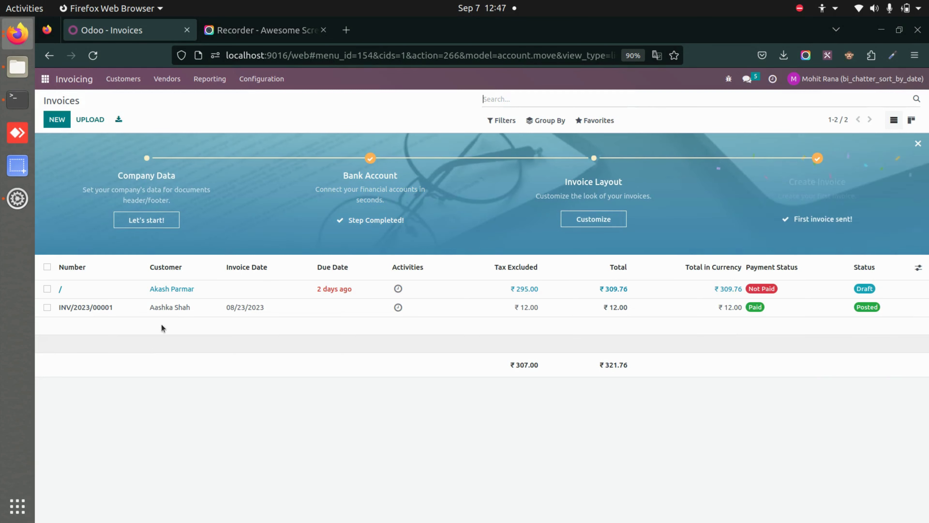
{"action": "left_click", "coordinate": [242, 286]}
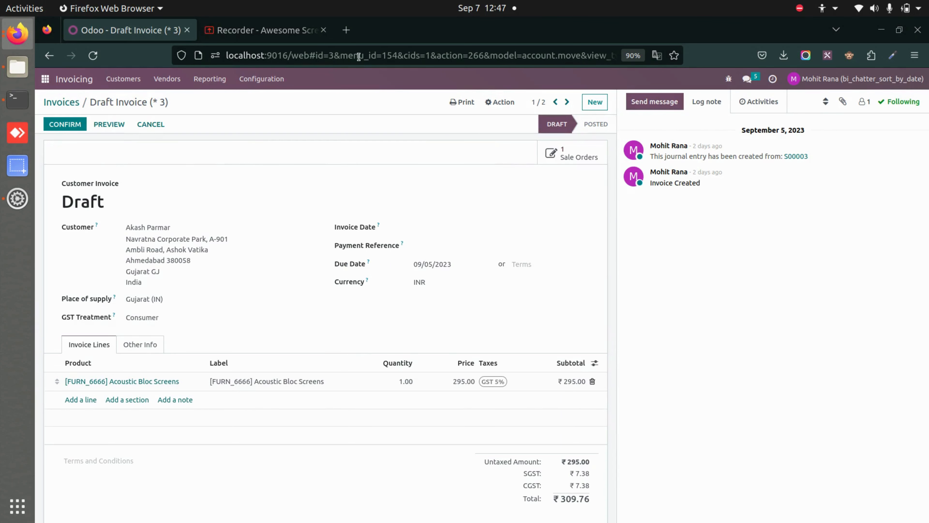
Log the internal note "Thank You" on the draft invoice.
{"action": "left_click", "coordinate": [714, 103]}
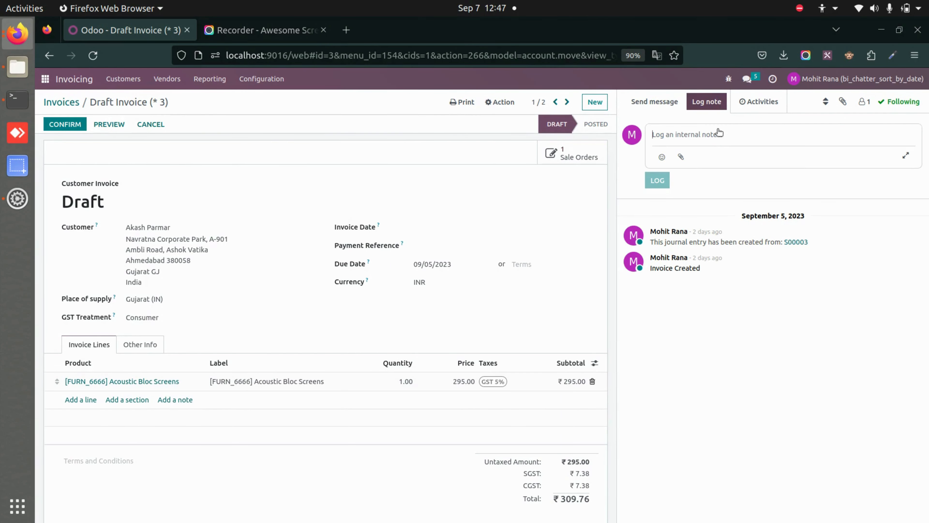
{"action": "type", "text": "Thank You"}
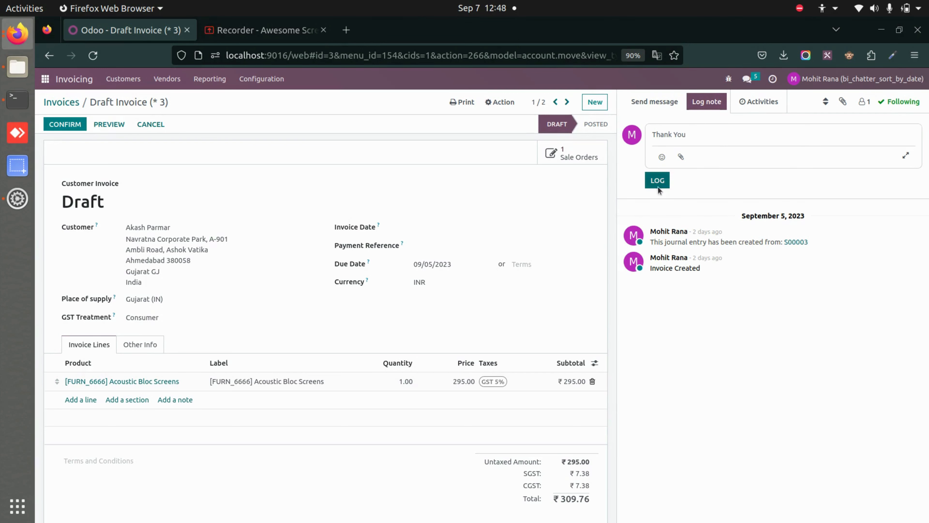
{"action": "left_click", "coordinate": [658, 185]}
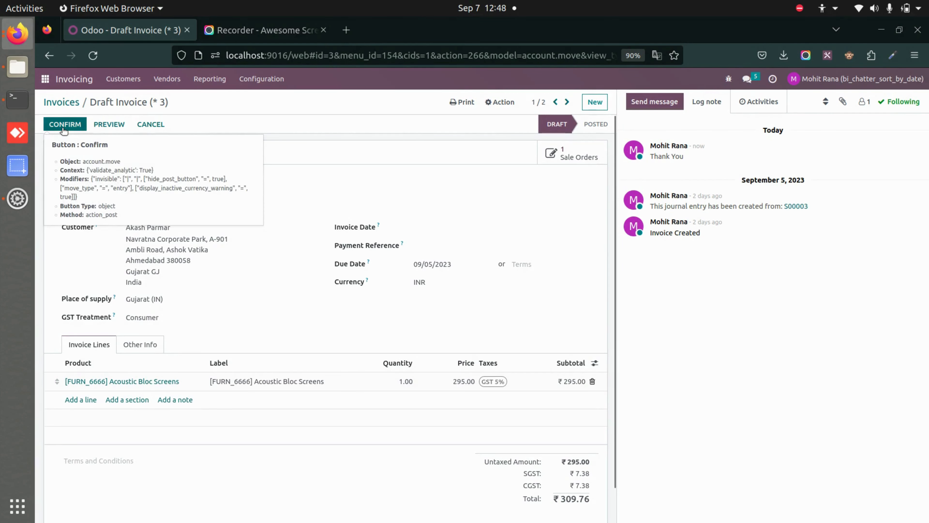
Confirm the draft invoice and register its payment.
{"action": "left_click", "coordinate": [72, 125]}
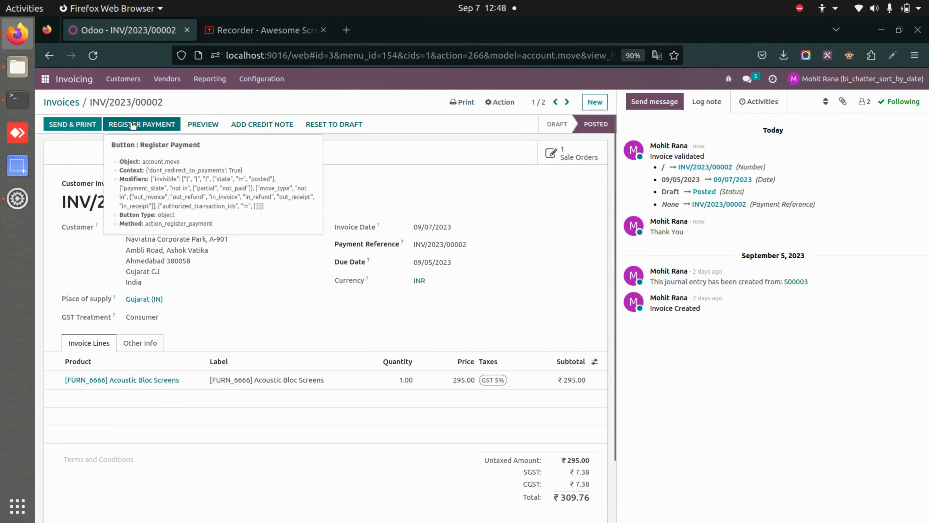
{"action": "left_click", "coordinate": [136, 125]}
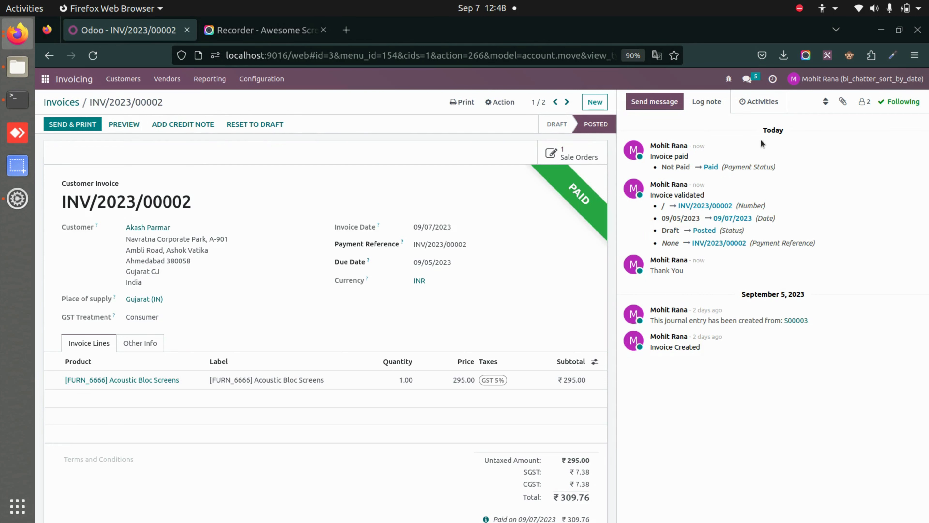
Sort the paid invoice's chatter messages oldest first.
{"action": "left_click", "coordinate": [827, 101]}
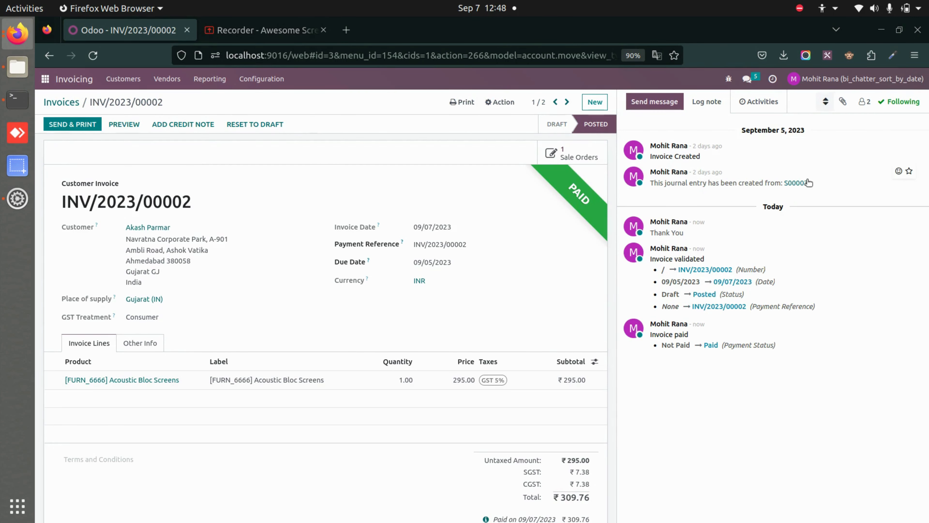
Open the customer's sales order in the customer portal and examine its communication history.
{"action": "left_click", "coordinate": [43, 78]}
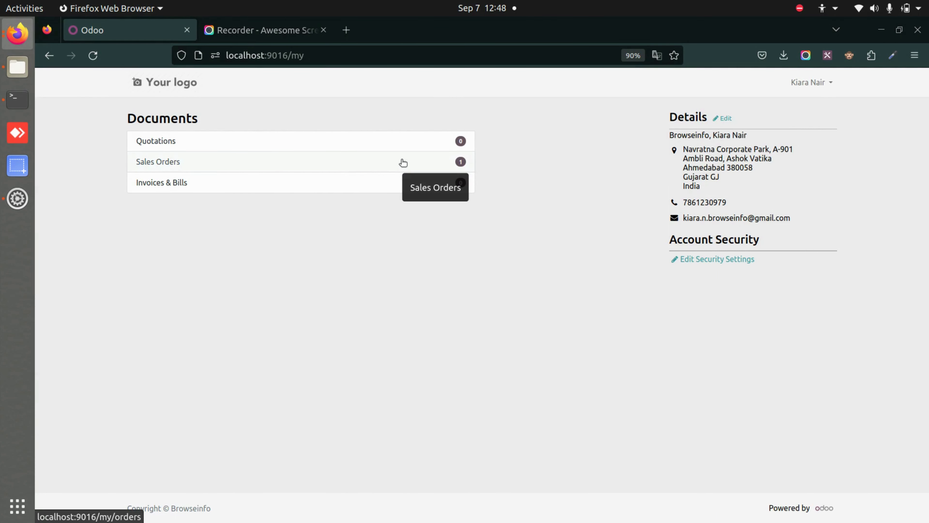
{"action": "left_click", "coordinate": [453, 160]}
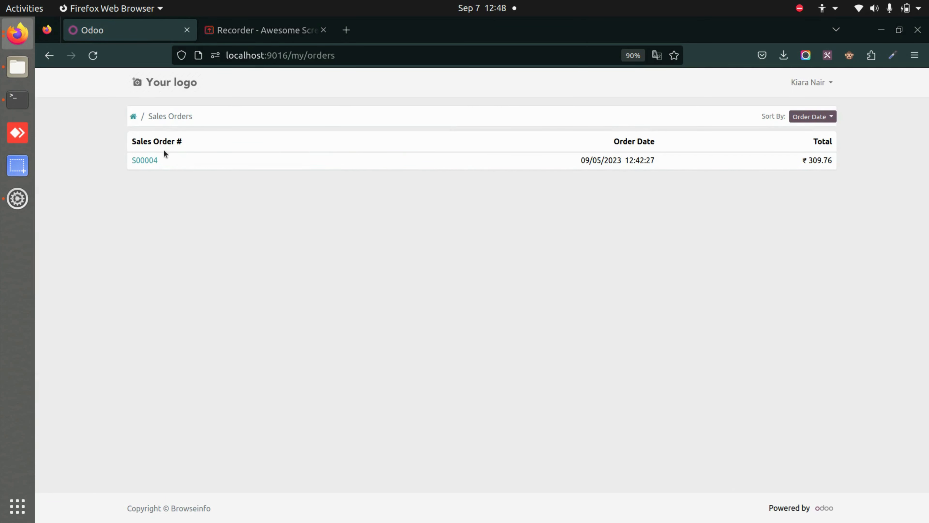
{"action": "left_click", "coordinate": [143, 162]}
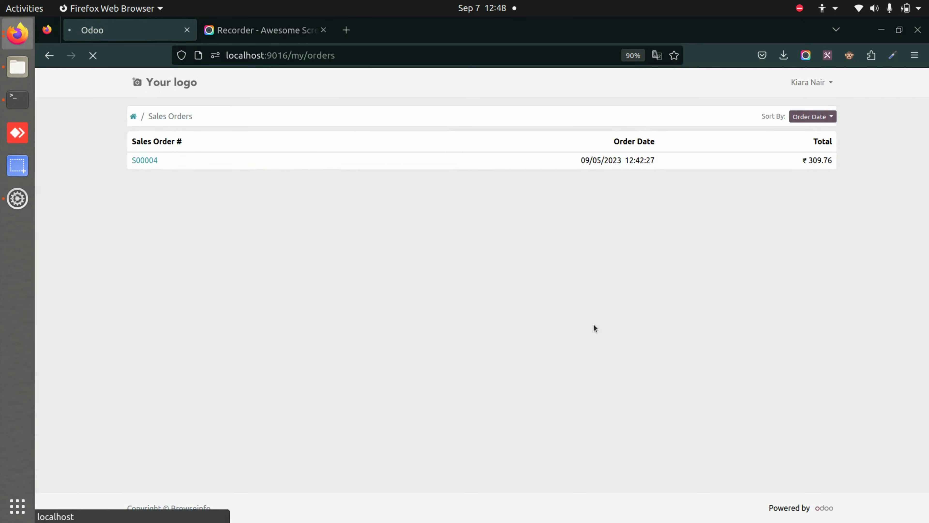
{"action": "scroll", "coordinate": [593, 327], "scroll_direction": "down", "scroll_amount": 3}
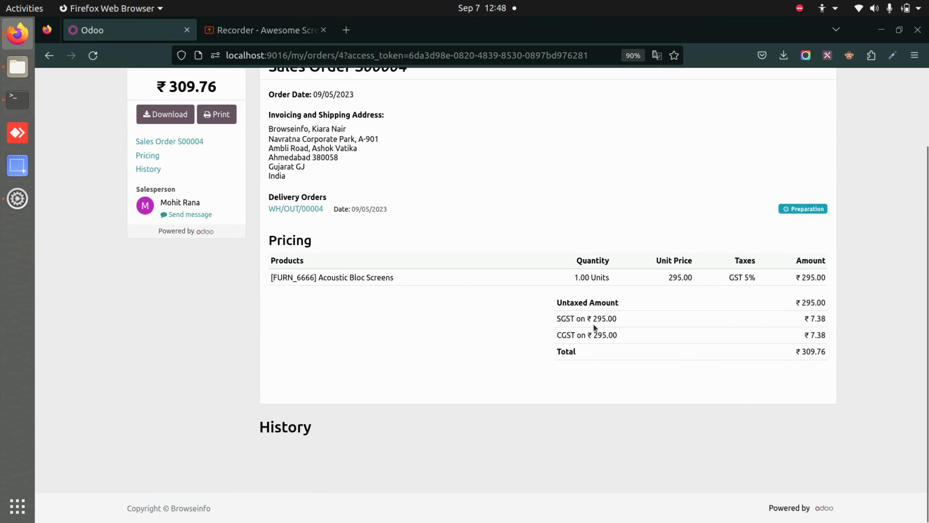
{"action": "scroll", "coordinate": [594, 327], "scroll_direction": "down", "scroll_amount": 10}
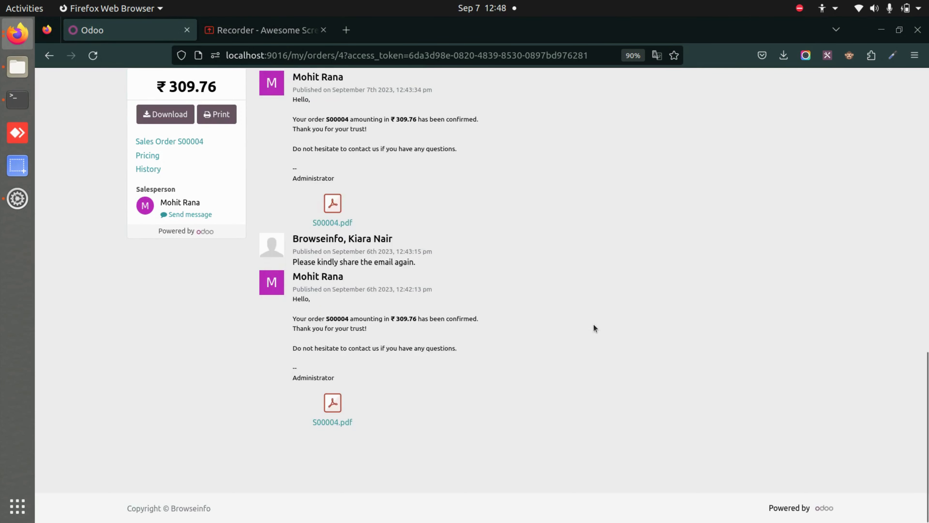
Sort the sales order's portal message history by date, oldest first, and review the order of the messages.
{"action": "scroll", "coordinate": [594, 325], "scroll_direction": "up", "scroll_amount": 8}
{"action": "scroll", "coordinate": [593, 325], "scroll_direction": "down", "scroll_amount": 8}
{"action": "scroll", "coordinate": [367, 292], "scroll_direction": "up", "scroll_amount": 2}
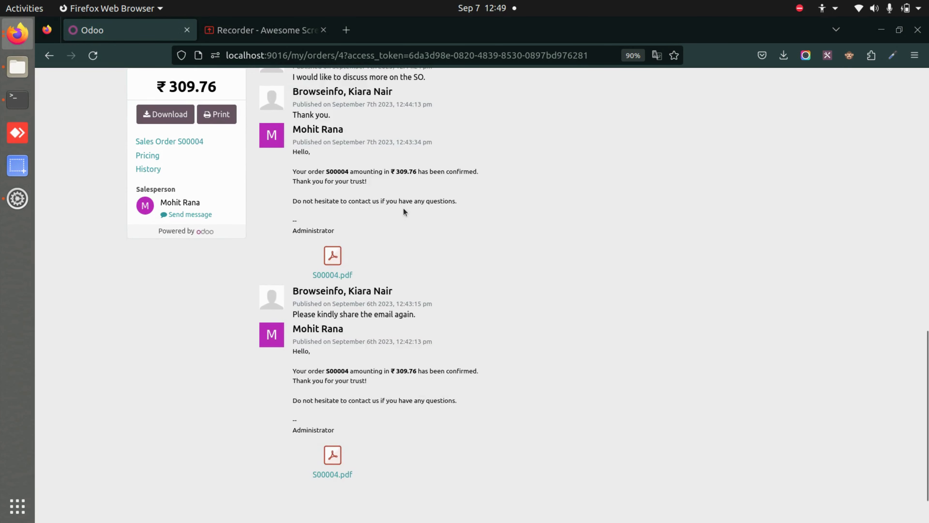
{"action": "scroll", "coordinate": [404, 211], "scroll_direction": "up", "scroll_amount": 4}
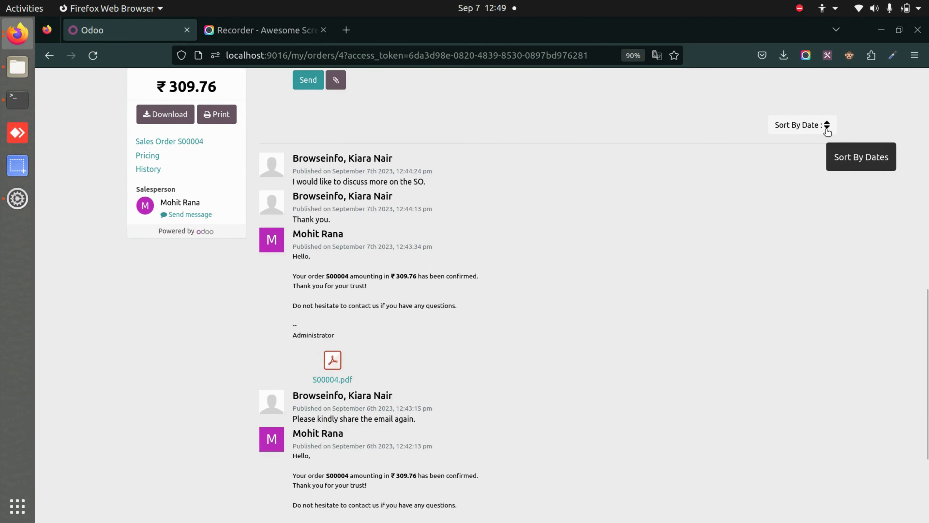
{"action": "left_click", "coordinate": [826, 127]}
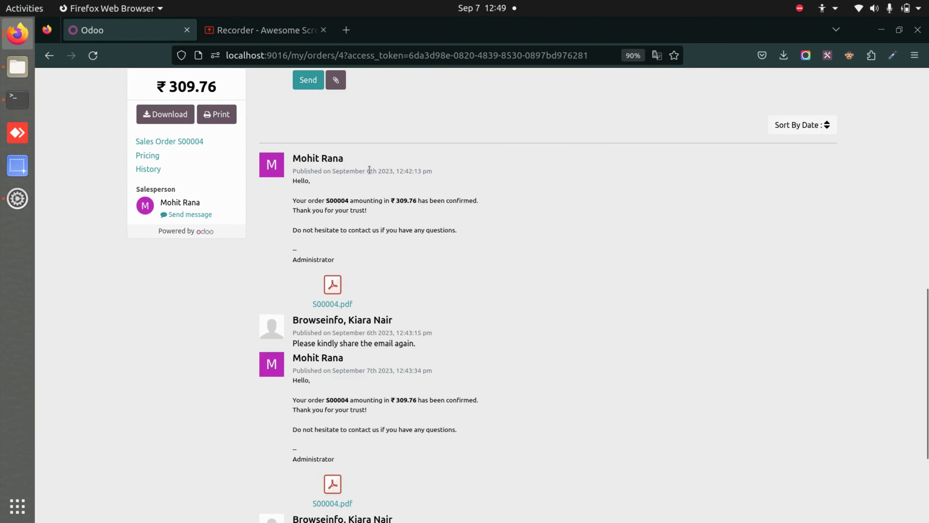
{"action": "scroll", "coordinate": [434, 293], "scroll_direction": "down", "scroll_amount": 2}
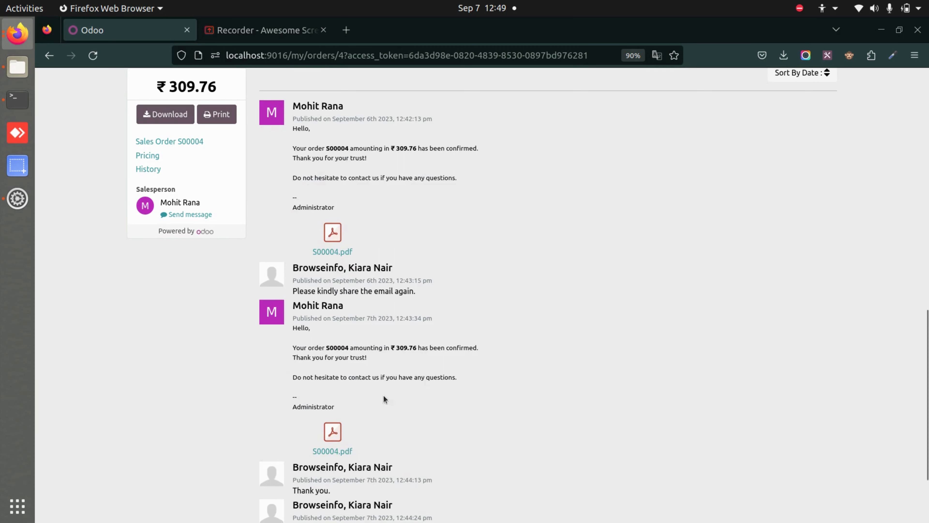
{"action": "scroll", "coordinate": [384, 397], "scroll_direction": "down", "scroll_amount": 3}
{"action": "scroll", "coordinate": [384, 398], "scroll_direction": "down", "scroll_amount": 1}
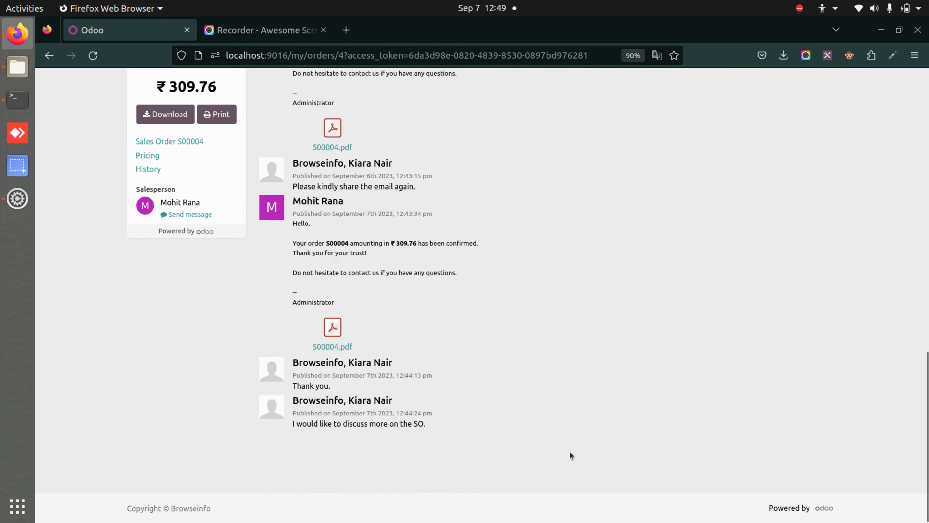
Switch the sales order's portal message history back to newest first and review the reordered messages.
{"action": "scroll", "coordinate": [781, 250], "scroll_direction": "up", "scroll_amount": 6}
{"action": "left_click", "coordinate": [829, 177]}
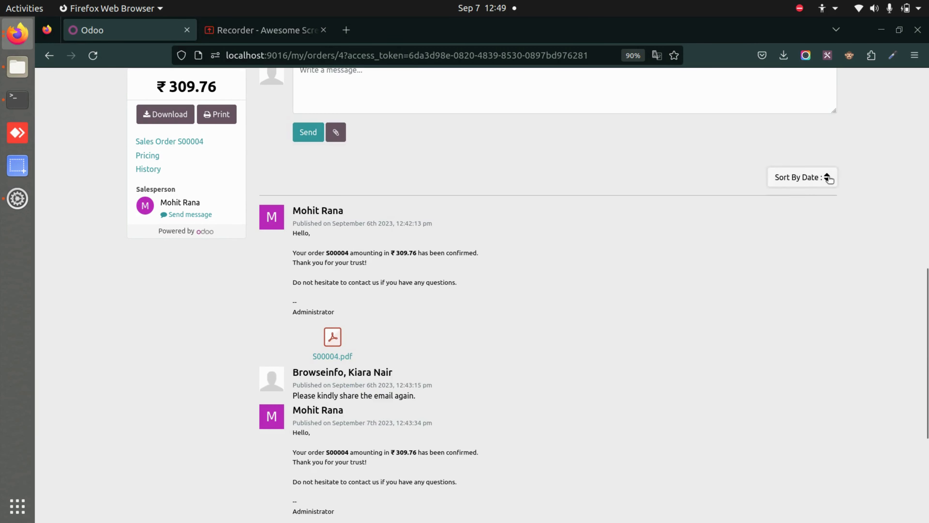
{"action": "scroll", "coordinate": [417, 333], "scroll_direction": "up", "scroll_amount": 12}
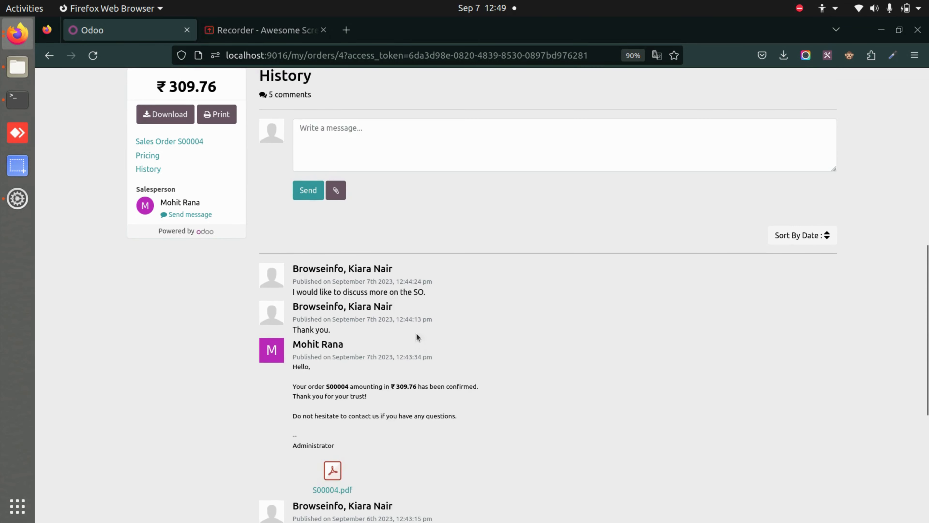
{"action": "scroll", "coordinate": [416, 333], "scroll_direction": "down", "scroll_amount": 12}
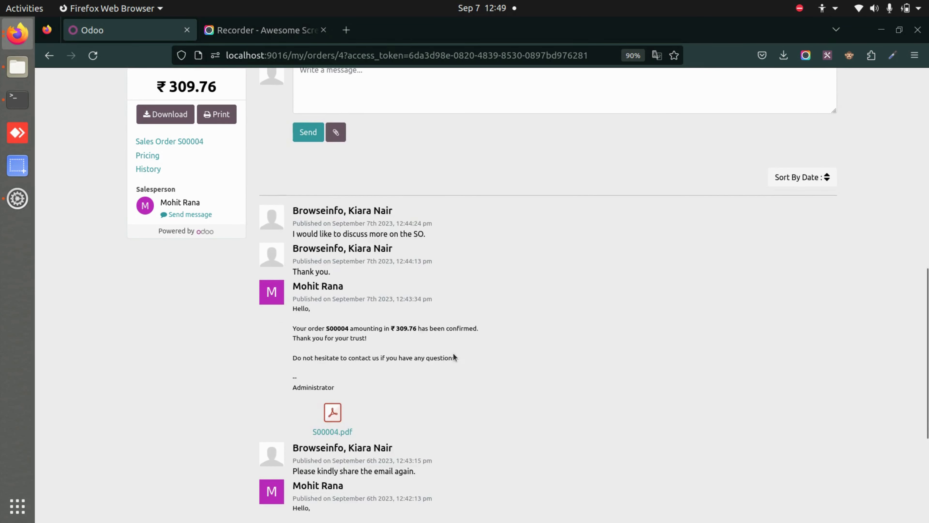
{"action": "scroll", "coordinate": [453, 353], "scroll_direction": "up", "scroll_amount": 14}
{"action": "scroll", "coordinate": [453, 358], "scroll_direction": "down", "scroll_amount": 12}
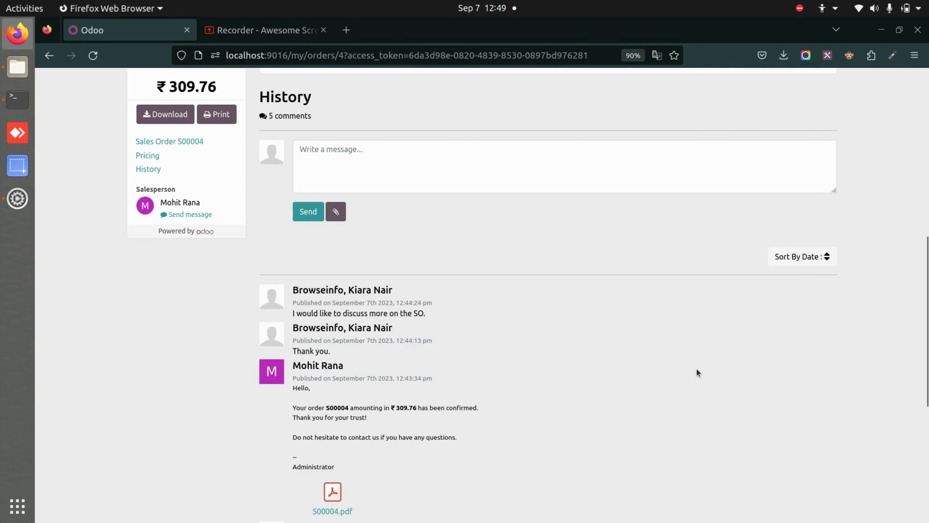
Leave the sales order and return to the customer portal's home page with the documents overview.
{"action": "scroll", "coordinate": [581, 261], "scroll_direction": "up", "scroll_amount": 12}
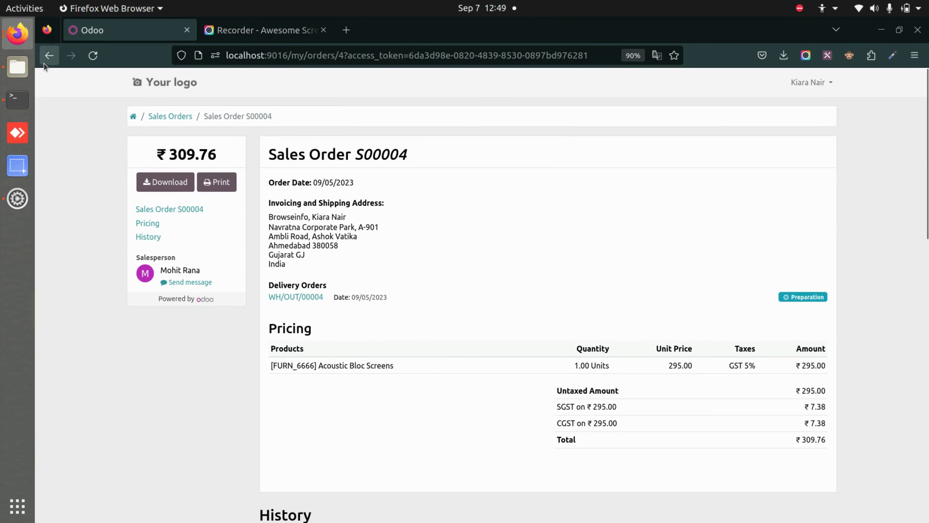
{"action": "left_click", "coordinate": [137, 118]}
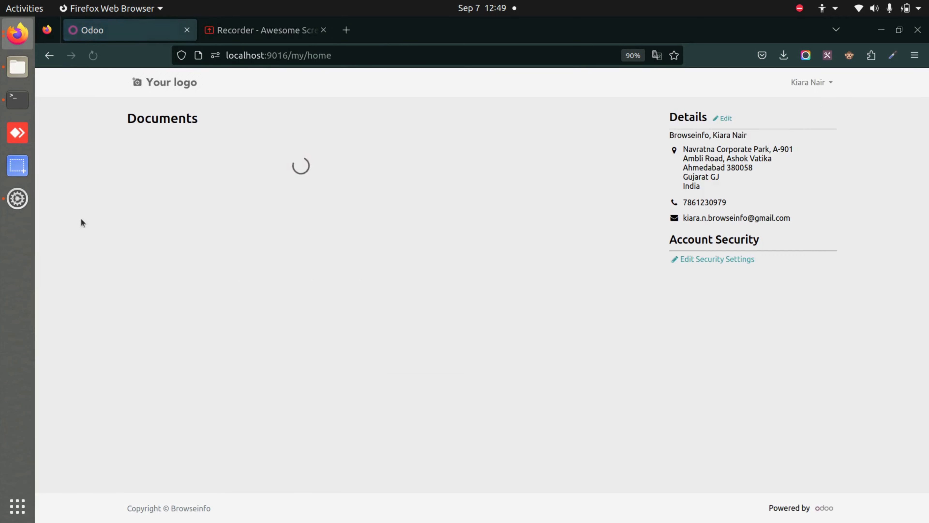